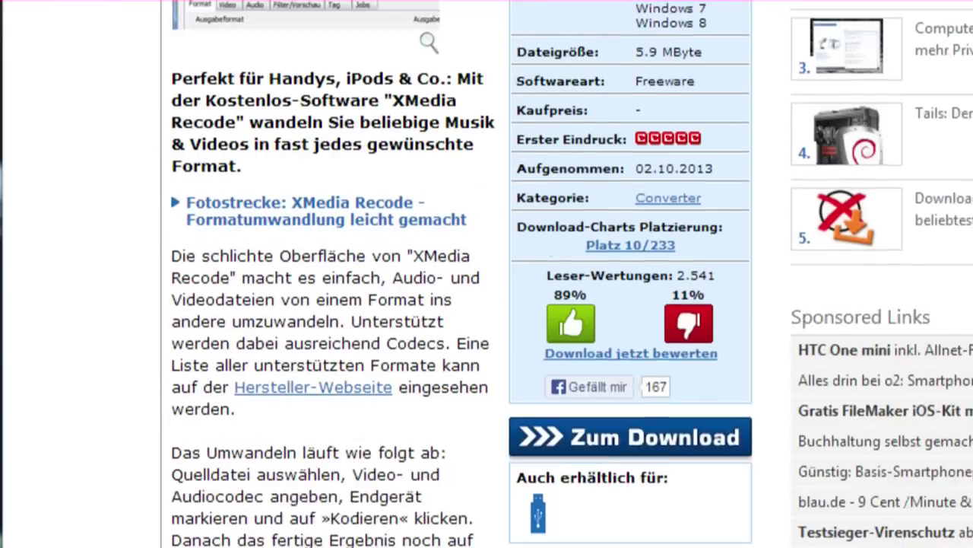
Download the XMedia Recode 3.1.7.3 installer from the CHIP Online download server
{"action": "scroll", "coordinate": [650, 114], "scroll_direction": "up", "scroll_amount": 2}
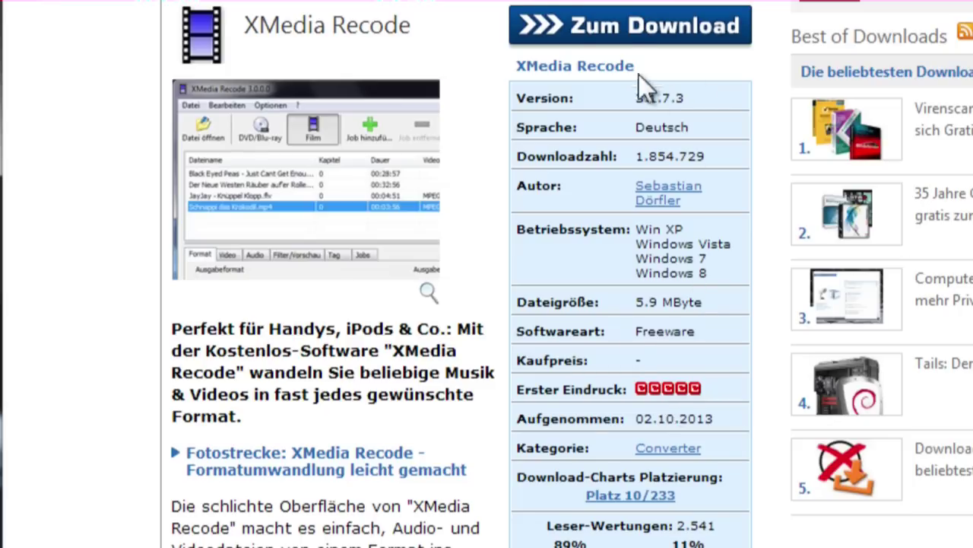
{"action": "left_click", "coordinate": [635, 40]}
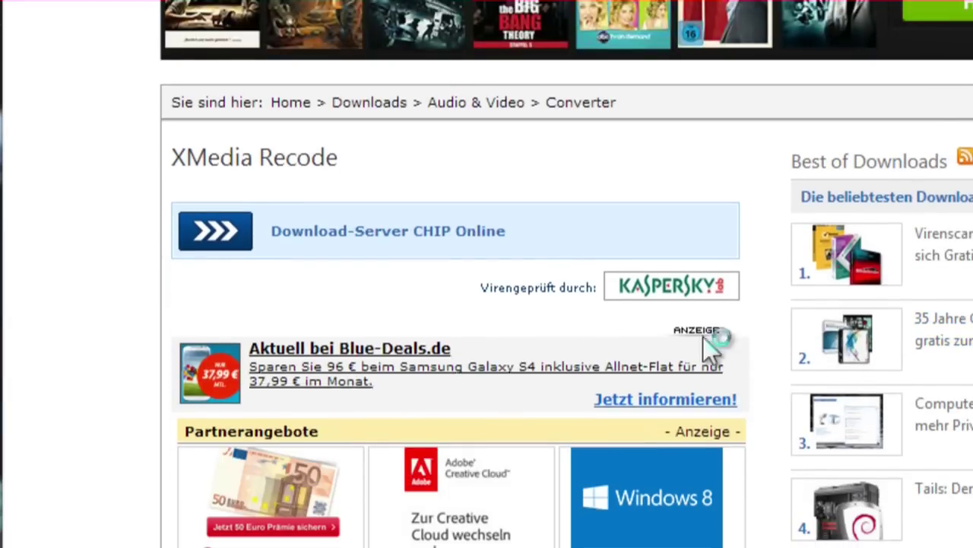
{"action": "left_click", "coordinate": [407, 231]}
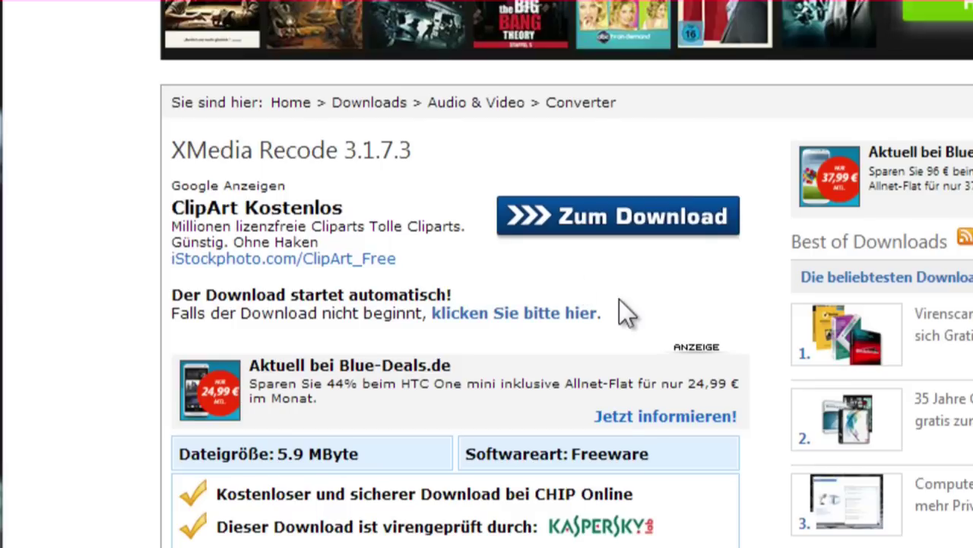
{"action": "left_click", "coordinate": [647, 234]}
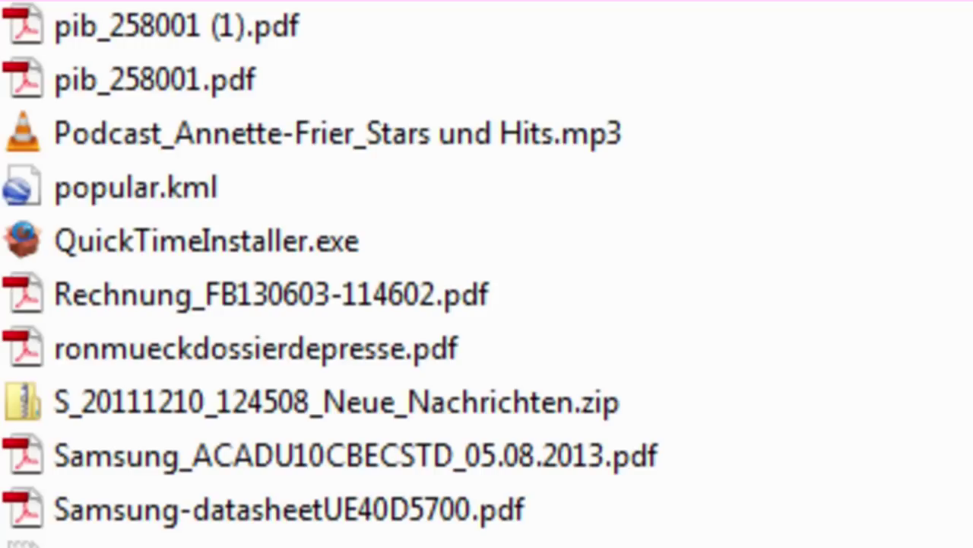
{"action": "scroll", "coordinate": [330, 274], "scroll_direction": "down", "scroll_amount": 6}
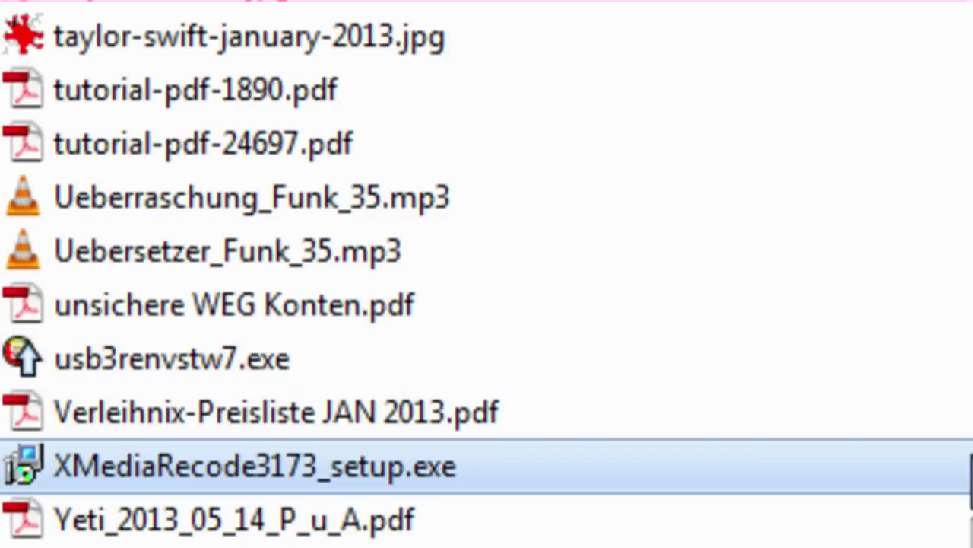
{"action": "double_click", "coordinate": [753, 481]}
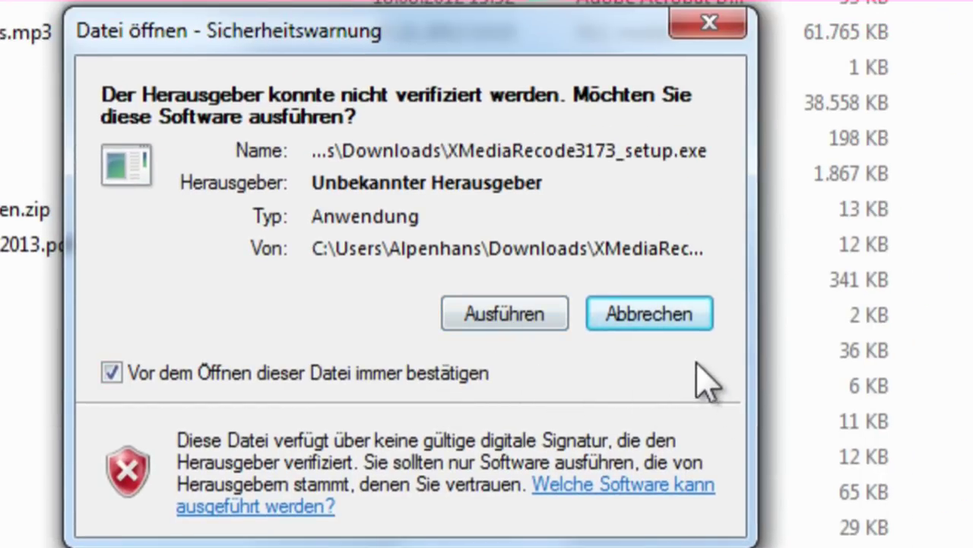
{"action": "left_click", "coordinate": [651, 314]}
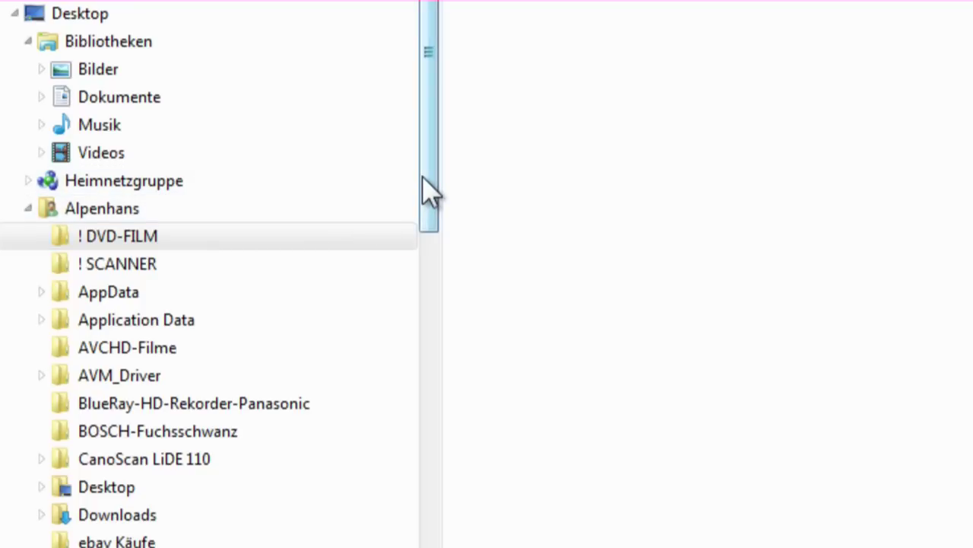
Copy the VIDEO_RM folder from the DVD_VIDEO_RECORDER disc in drive E: into the ! DVD-FILM folder
{"action": "left_click_drag", "start_coordinate": [428, 190], "coordinate": [428, 546]}
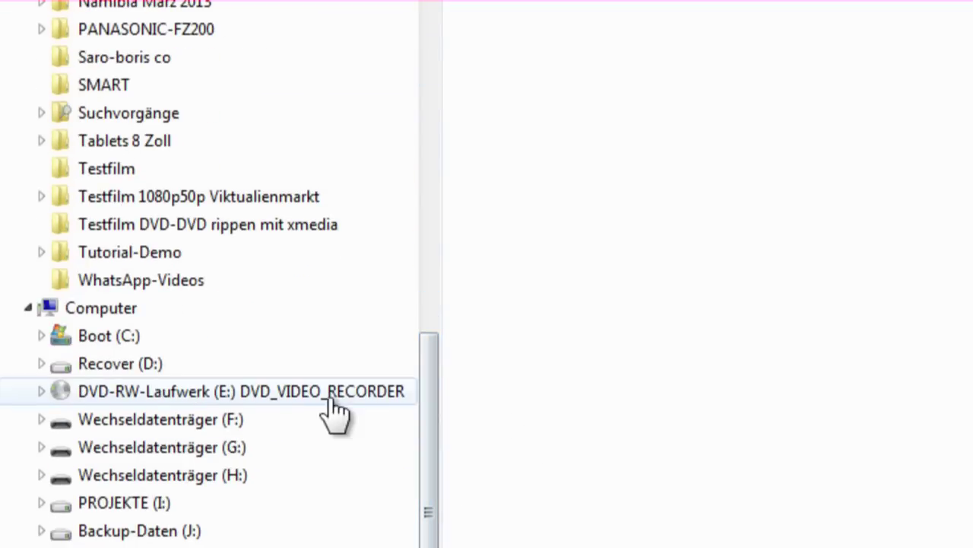
{"action": "left_click", "coordinate": [193, 392]}
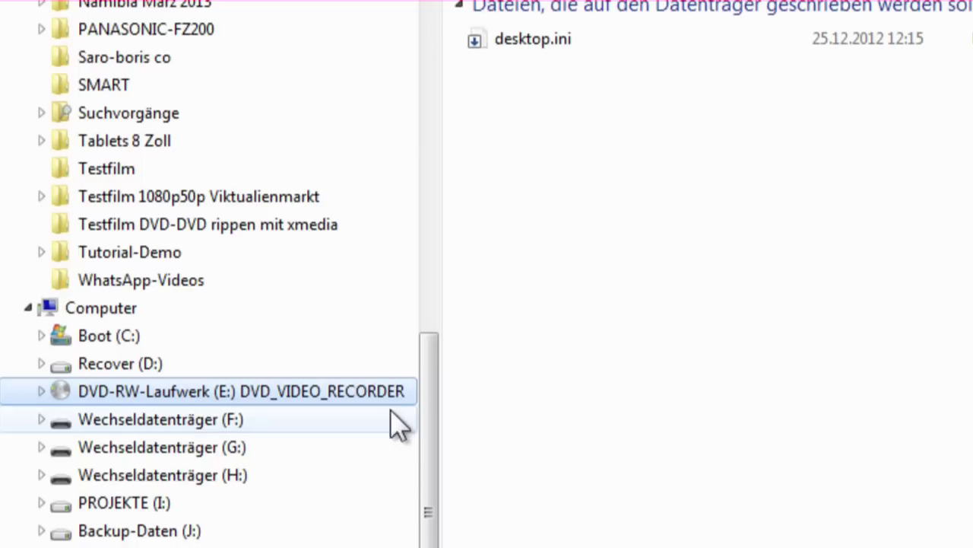
{"action": "left_click_drag", "start_coordinate": [429, 455], "coordinate": [439, 0]}
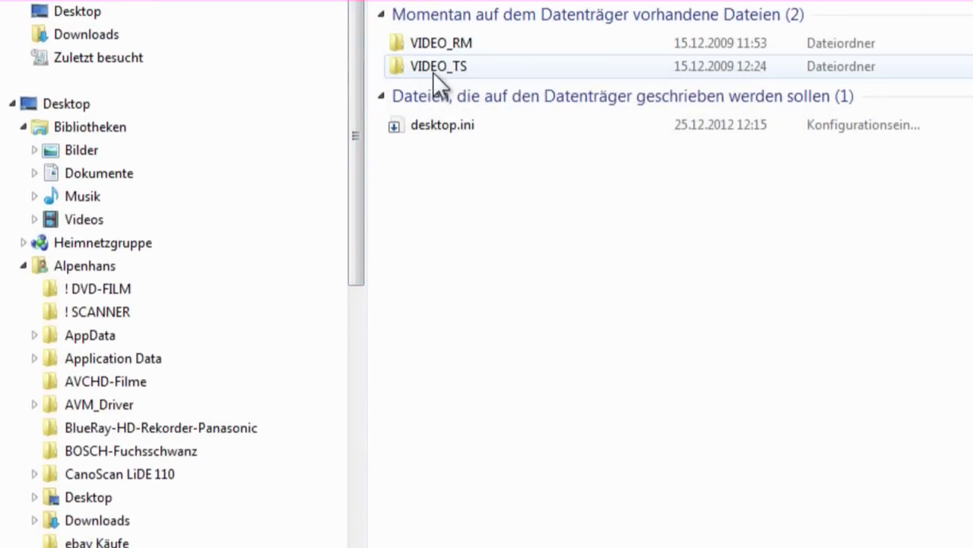
{"action": "left_click", "coordinate": [413, 35]}
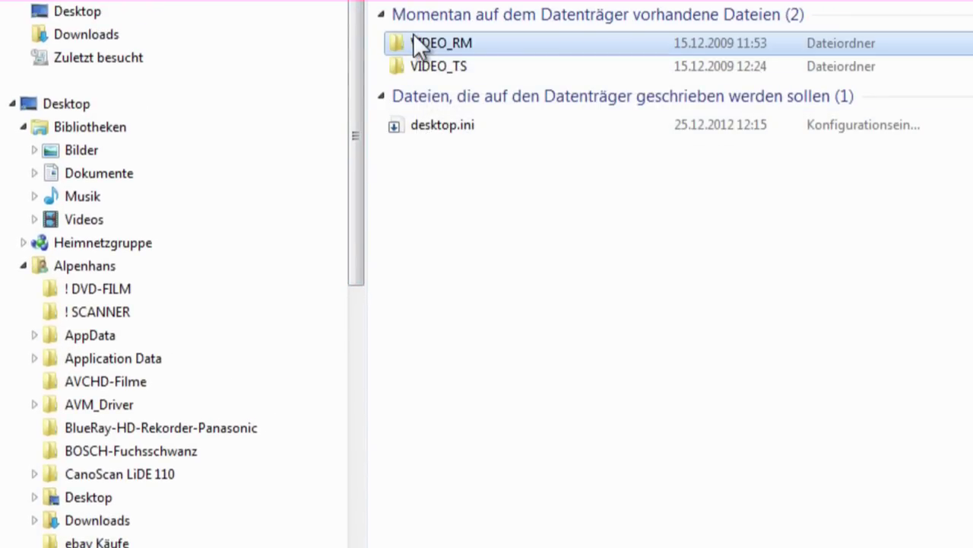
{"action": "left_click_drag", "start_coordinate": [413, 36], "coordinate": [241, 281]}
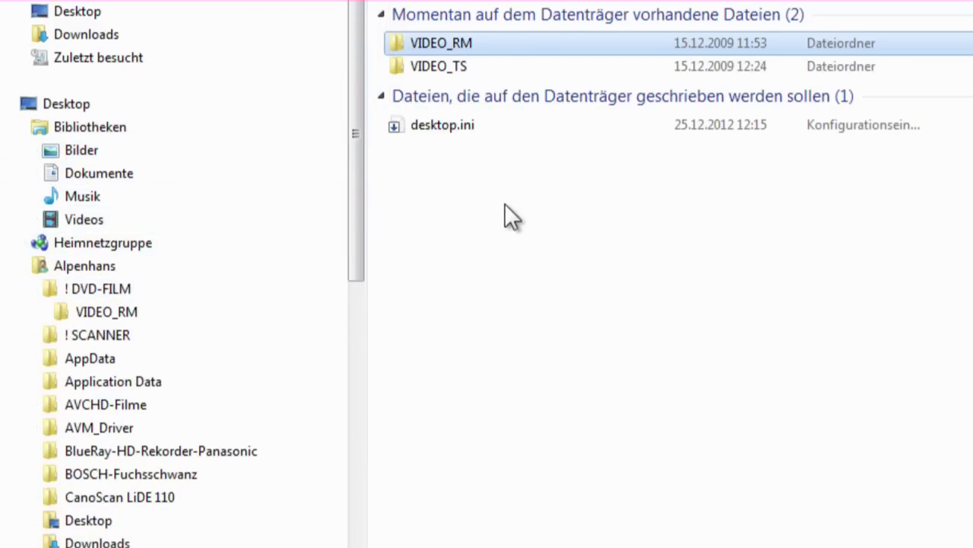
Copy the disc's VIDEO_TS folder into the ! DVD-FILM folder as well
{"action": "left_click", "coordinate": [427, 66]}
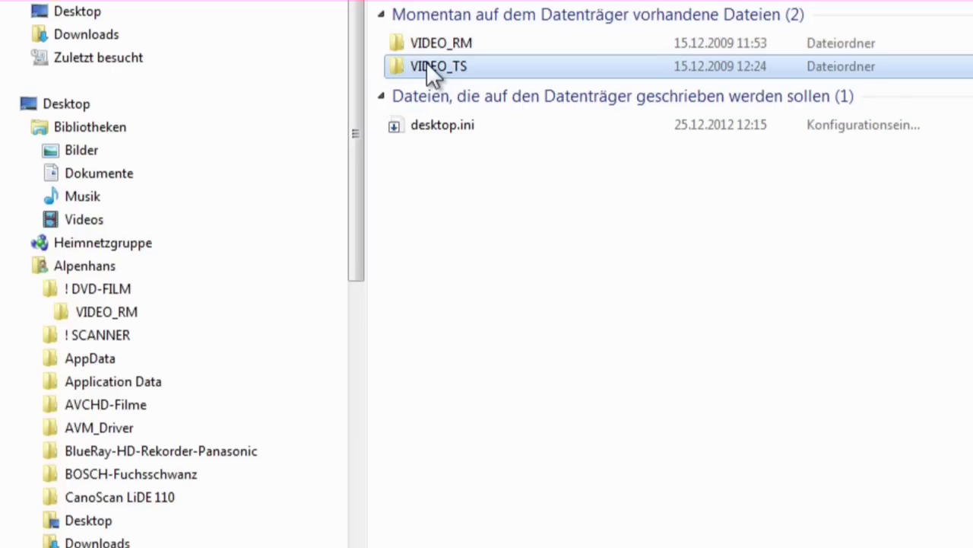
{"action": "left_click_drag", "start_coordinate": [427, 63], "coordinate": [210, 290]}
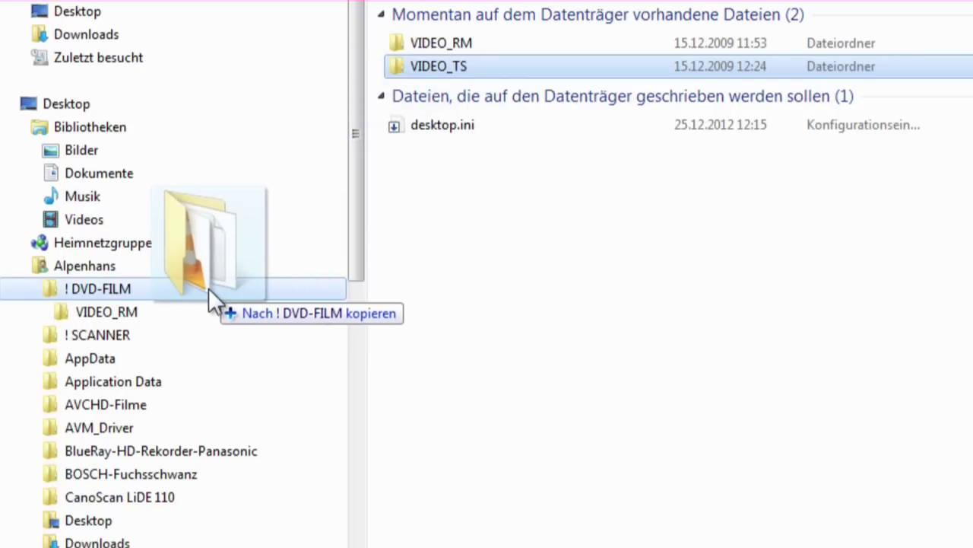
{"action": "left_click_drag", "start_coordinate": [208, 288], "coordinate": [208, 289]}
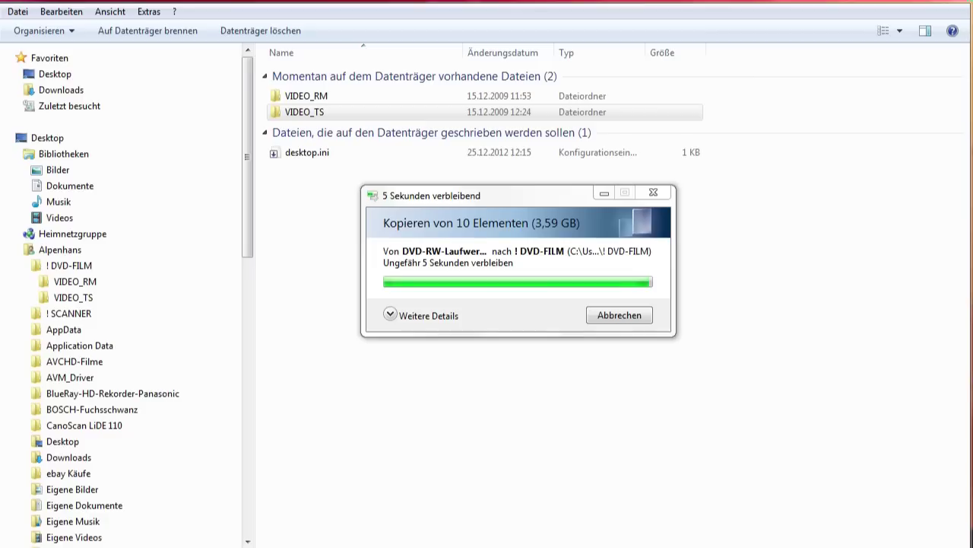
{"action": "left_click", "coordinate": [304, 112]}
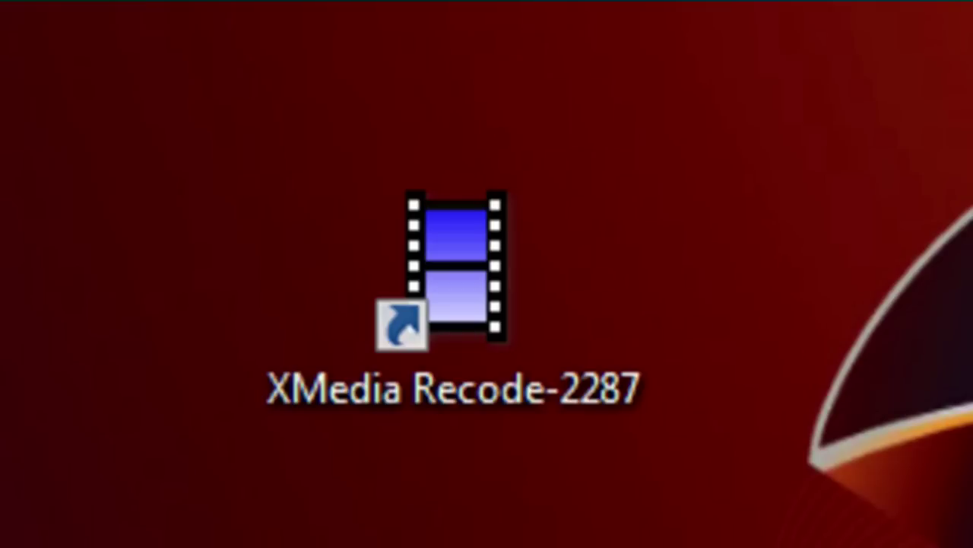
Launch XMedia Recode-2287 from the desktop, switch it to DVD mode and bring up the DVD source selection
{"action": "double_click", "coordinate": [438, 302]}
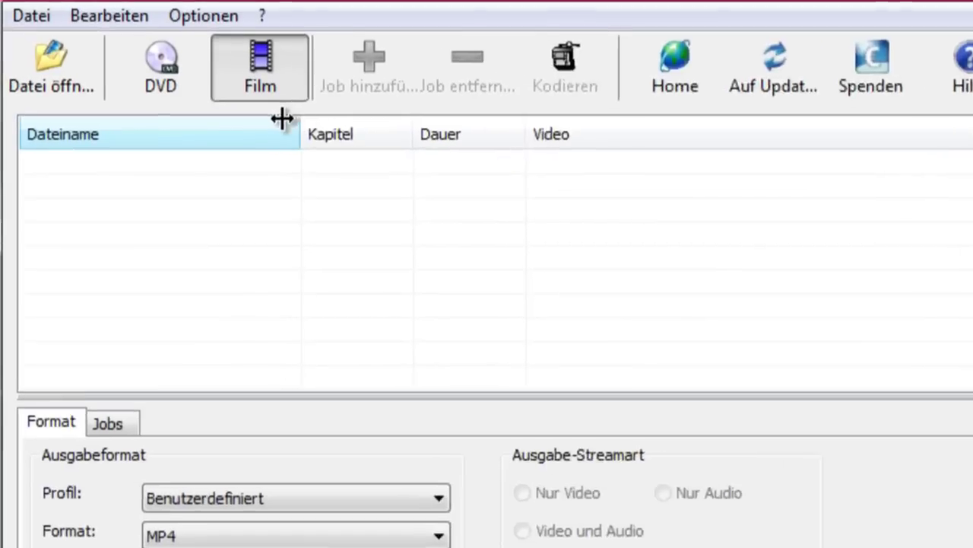
{"action": "left_click", "coordinate": [195, 97]}
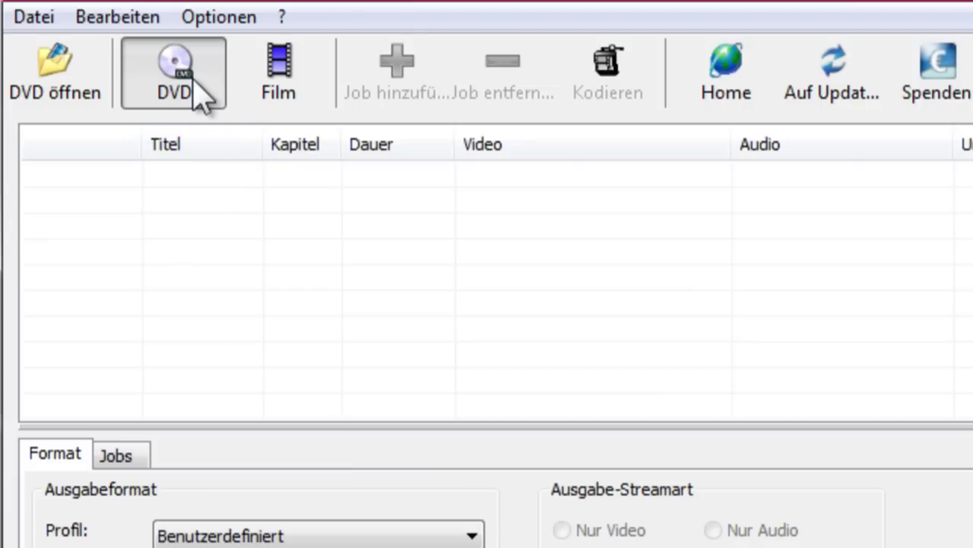
{"action": "left_click", "coordinate": [72, 99]}
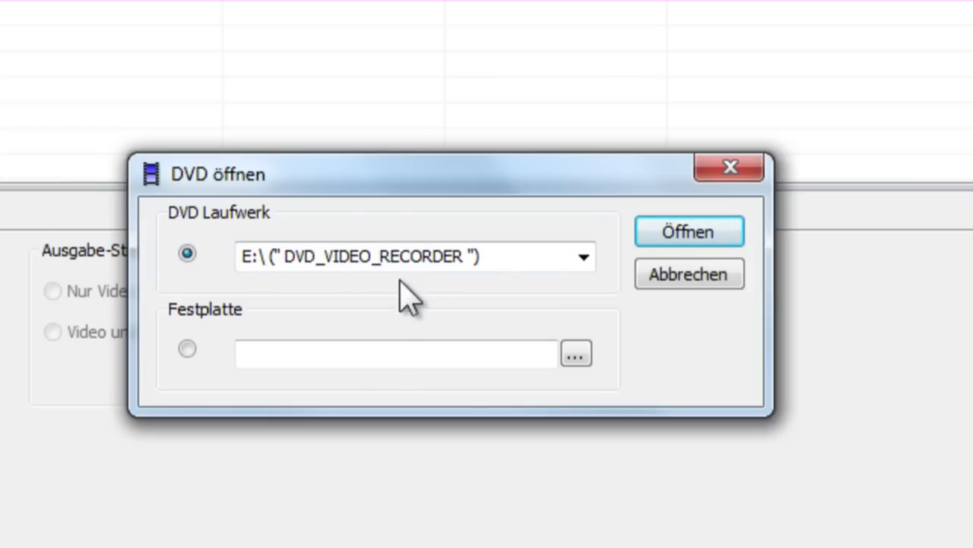
Load the DVD from the hard disk, using VIDEO_TS.IFO in the VIDEO_TS subfolder of ! DVD-FILM as the source
{"action": "left_click", "coordinate": [186, 348]}
{"action": "left_click", "coordinate": [582, 355]}
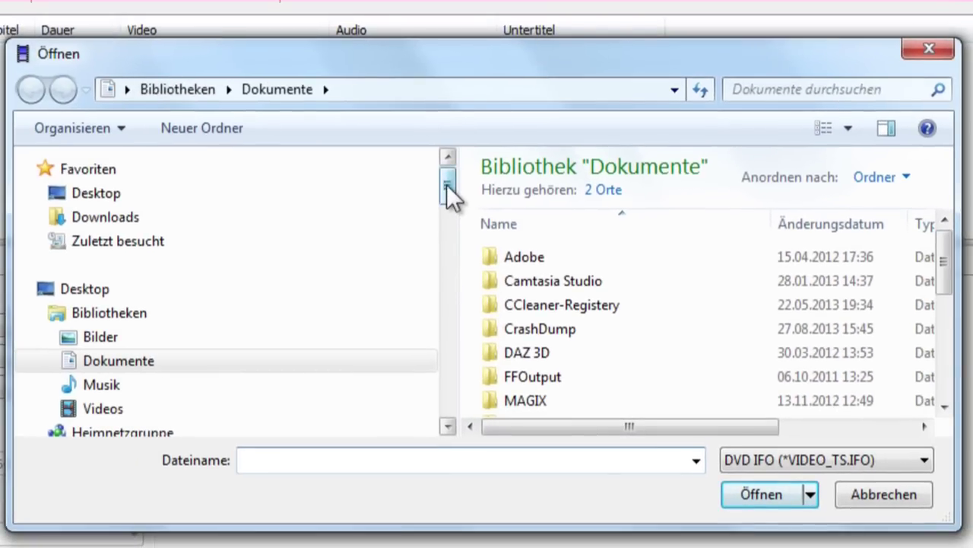
{"action": "left_click_drag", "start_coordinate": [446, 184], "coordinate": [446, 209]}
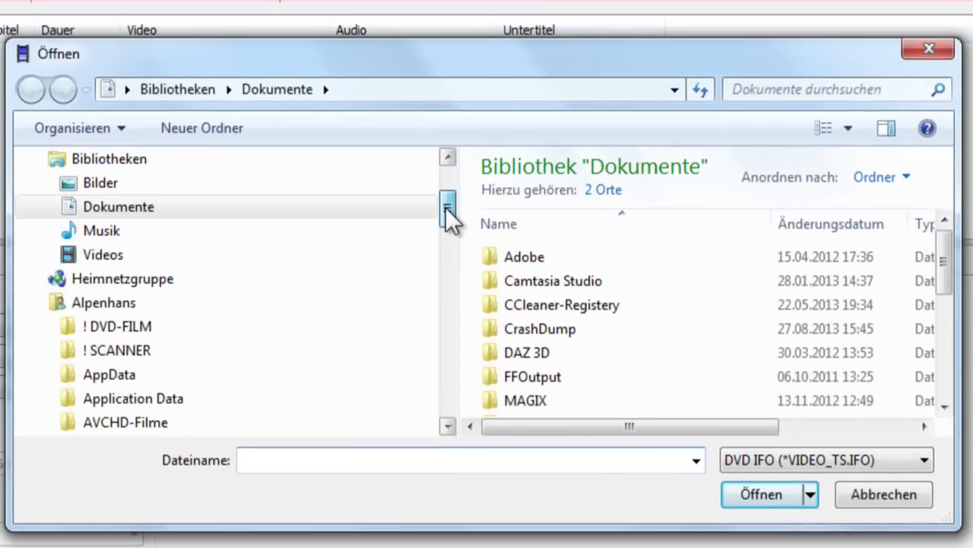
{"action": "left_click", "coordinate": [100, 332]}
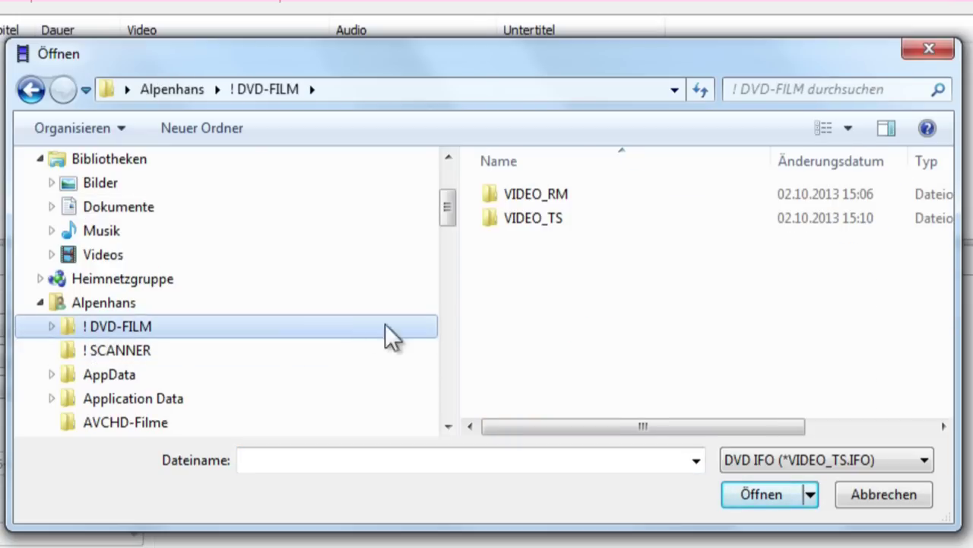
{"action": "double_click", "coordinate": [532, 219]}
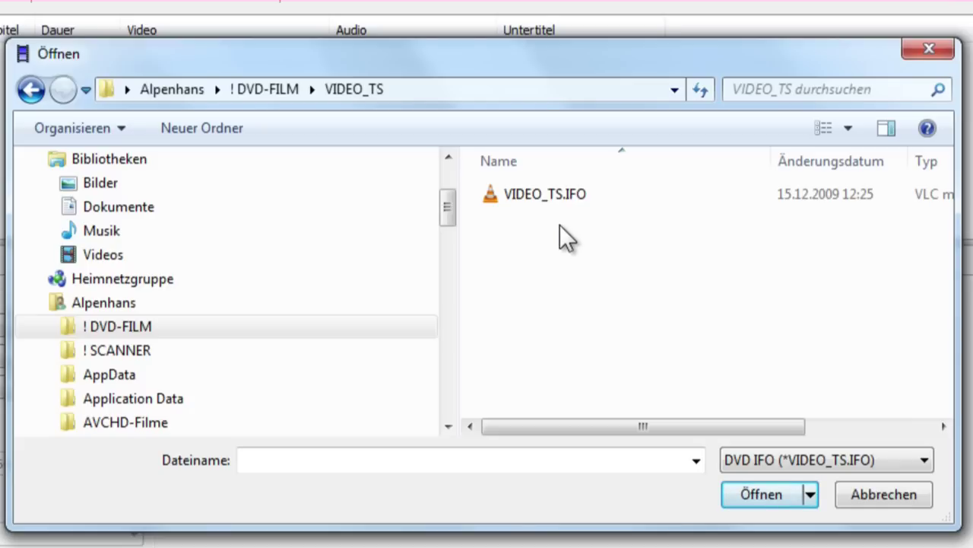
{"action": "left_click", "coordinate": [539, 192]}
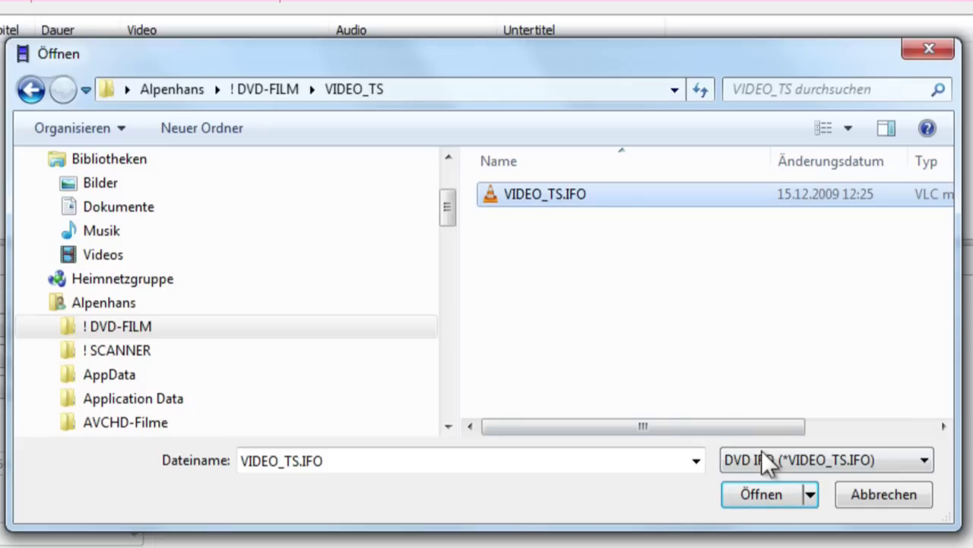
{"action": "left_click", "coordinate": [766, 493]}
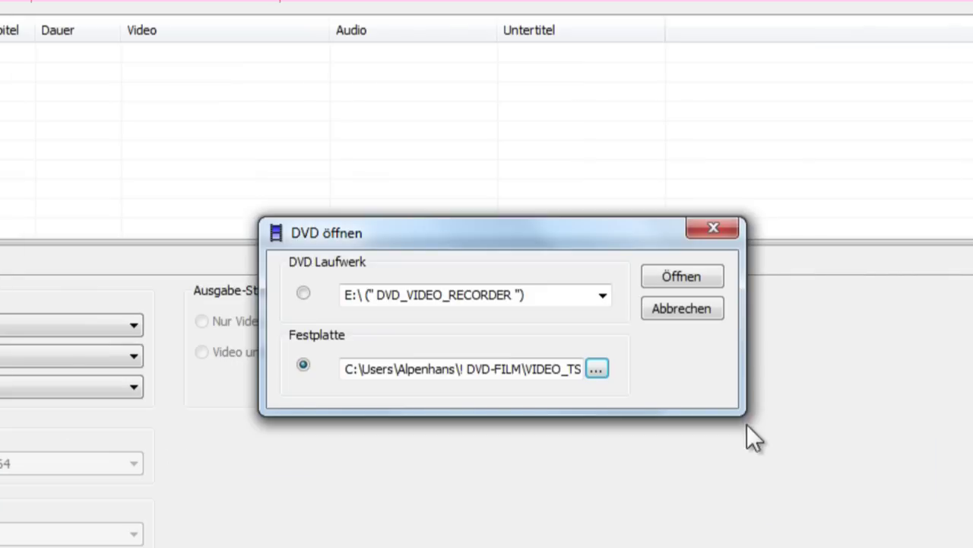
{"action": "left_click", "coordinate": [686, 277]}
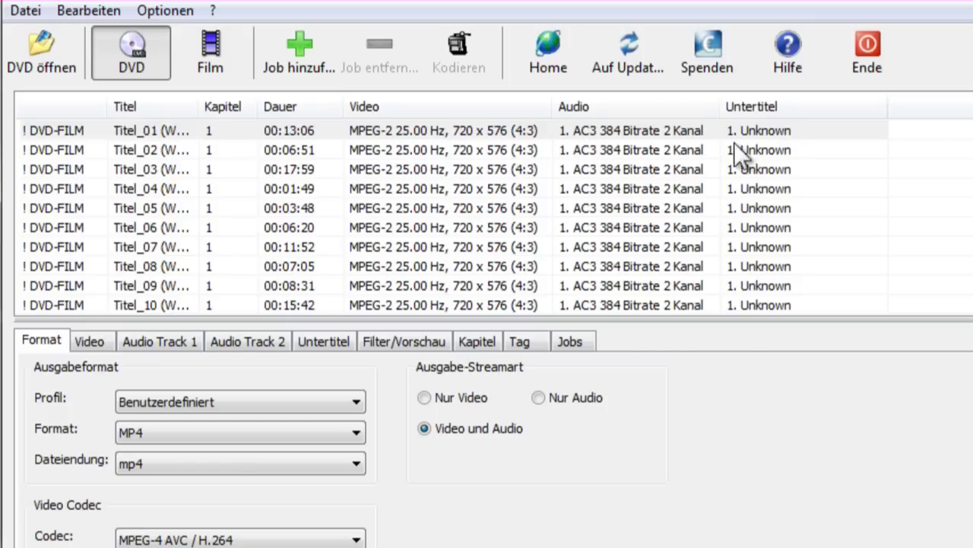
Examine the media information of Titel_01, including its audio and subtitle streams, and close it
{"action": "double_click", "coordinate": [70, 129]}
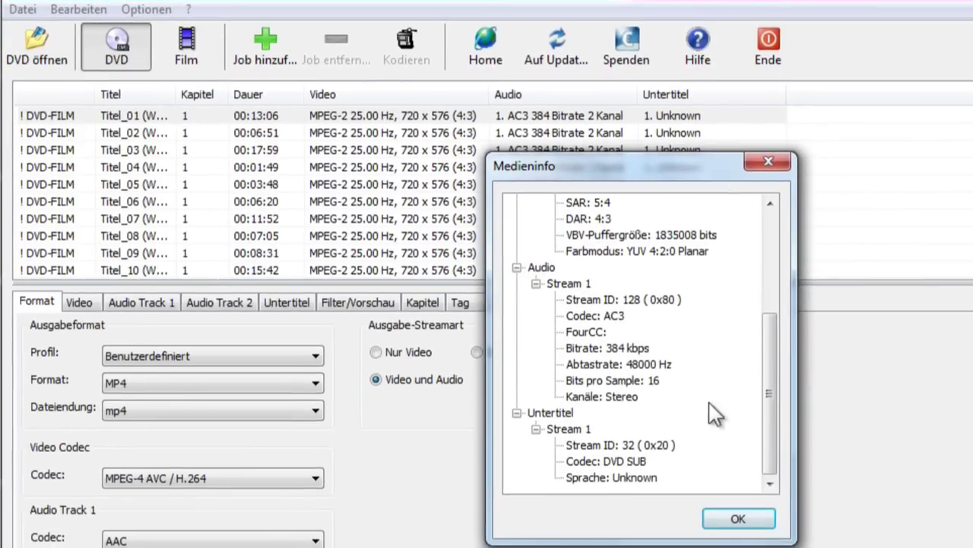
{"action": "left_click_drag", "start_coordinate": [766, 400], "coordinate": [806, 472]}
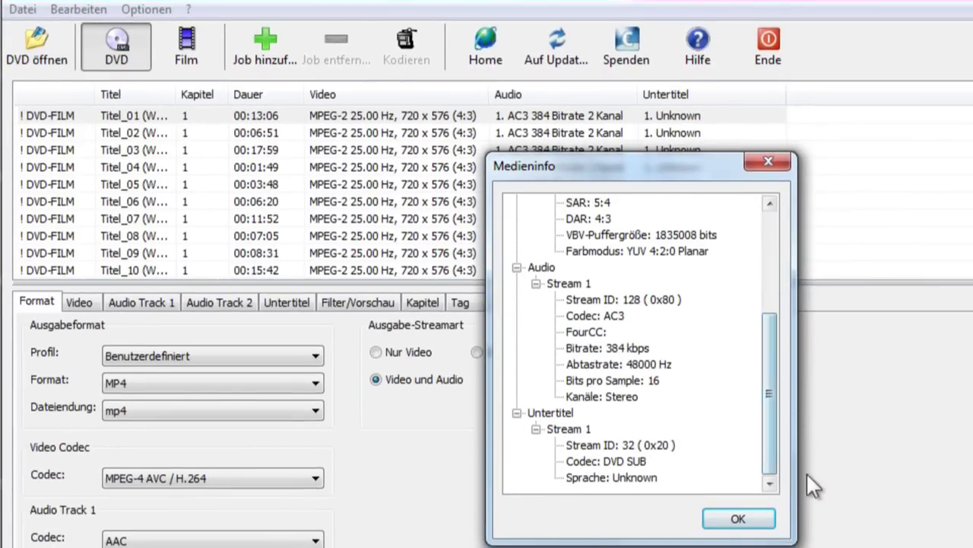
{"action": "left_click", "coordinate": [761, 521]}
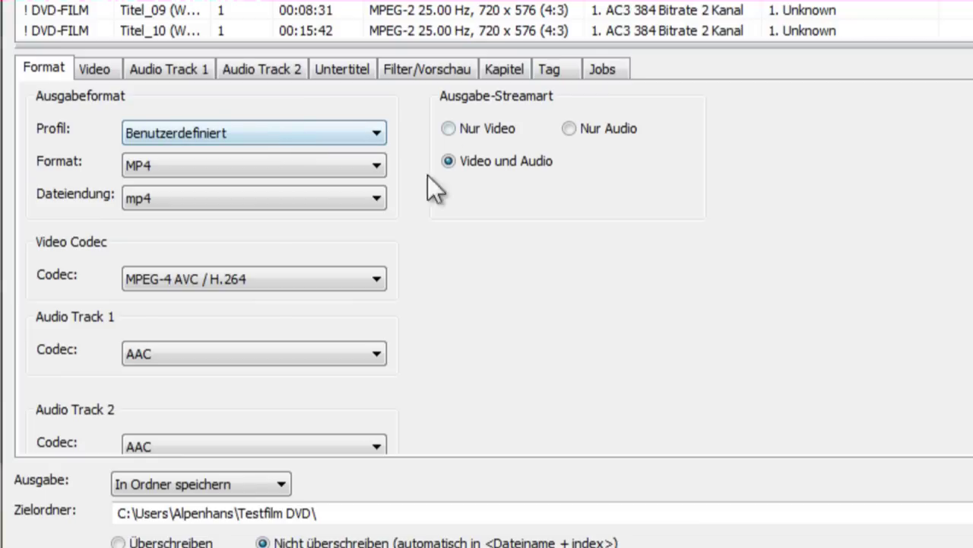
Choose MP4 as the output format and check the video codec choices, keeping MPEG-4 AVC / H.264
{"action": "left_click", "coordinate": [373, 165]}
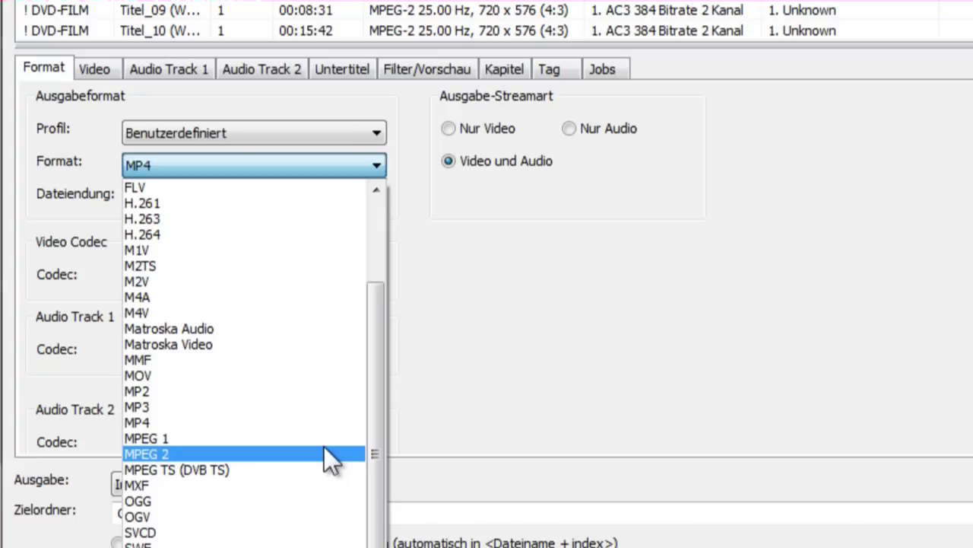
{"action": "left_click", "coordinate": [282, 422]}
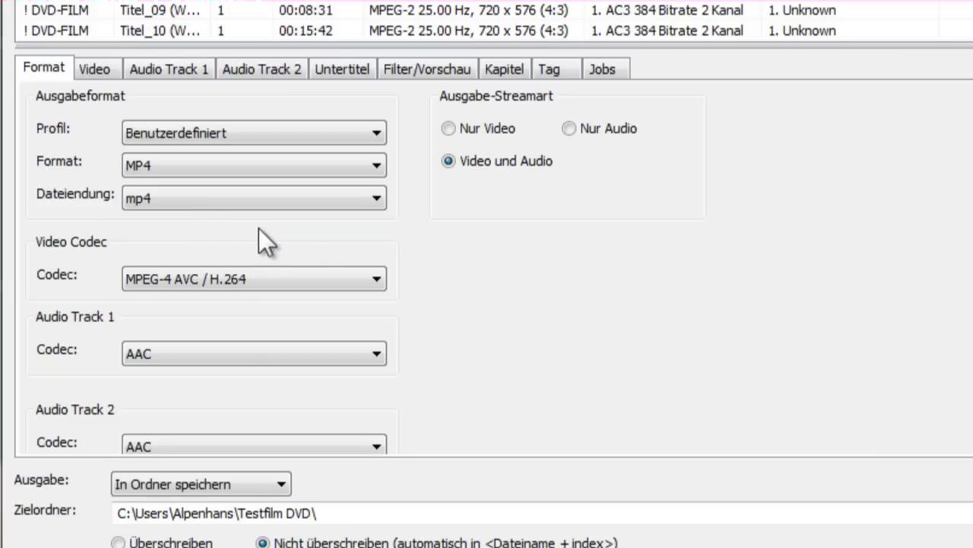
{"action": "left_click", "coordinate": [380, 280]}
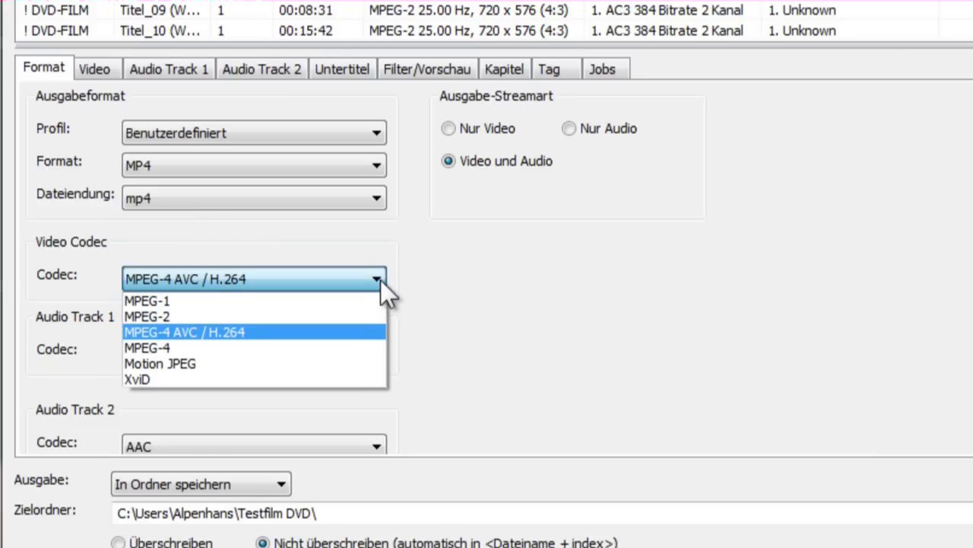
{"action": "left_click", "coordinate": [477, 280]}
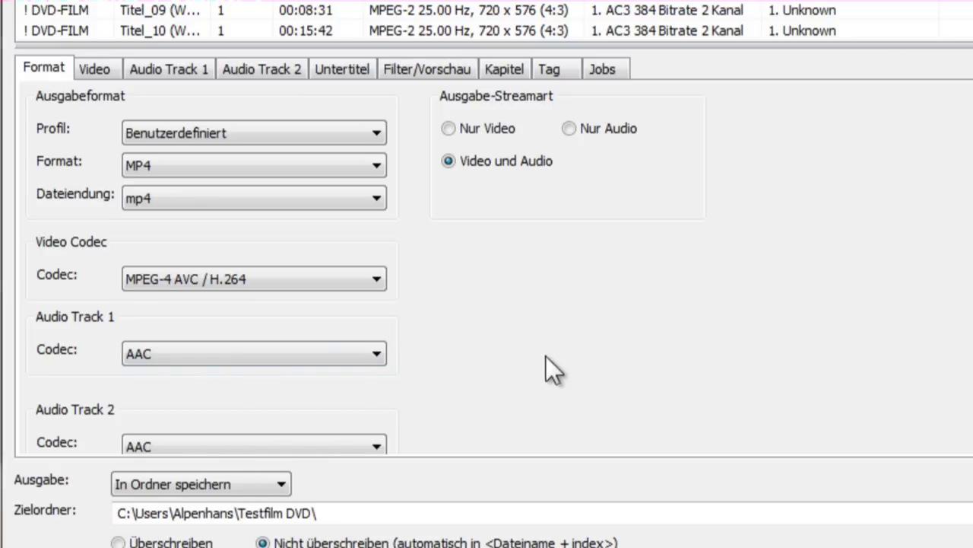
Review the general video encoding settings and the Audio Track 1 settings
{"action": "left_click", "coordinate": [92, 69]}
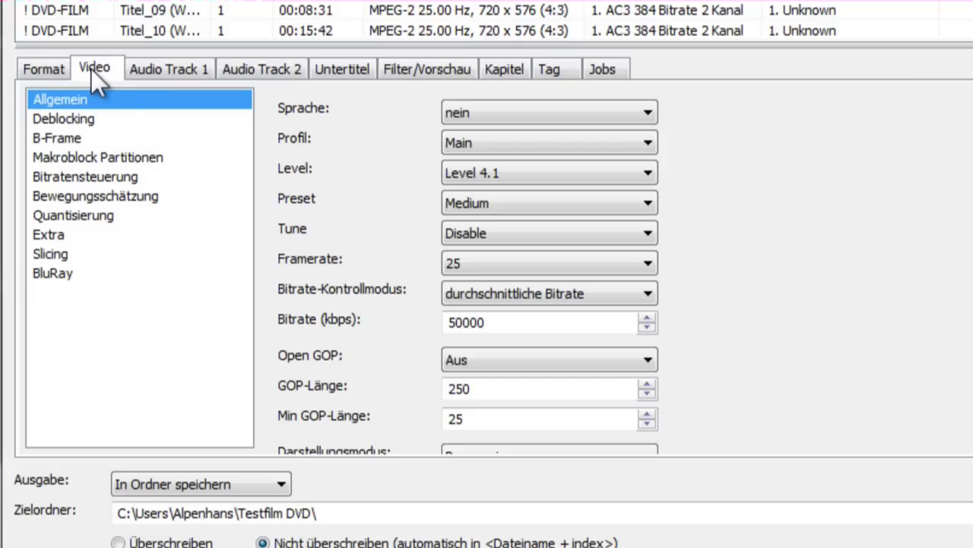
{"action": "left_click", "coordinate": [173, 69]}
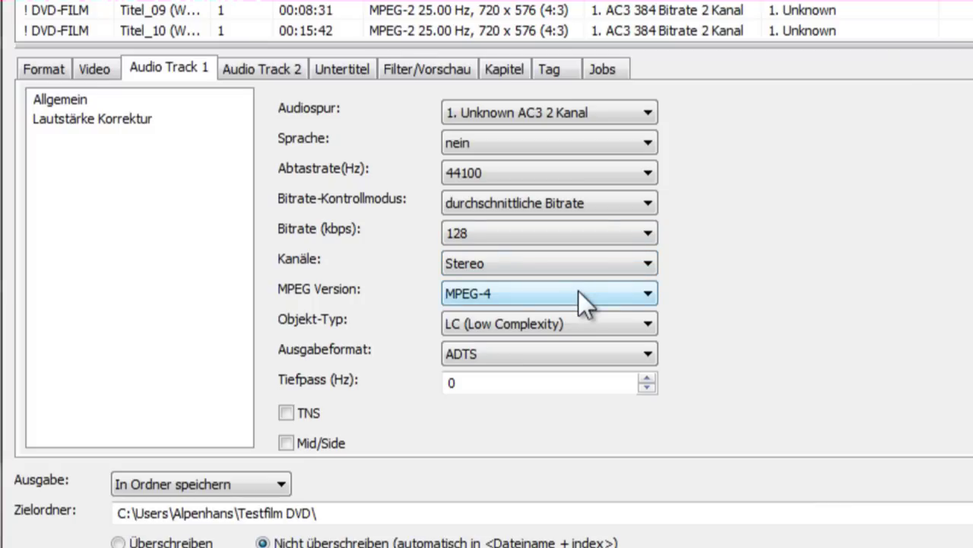
Review the Audio Track 2, subtitle and filter/preview settings for Titel_01
{"action": "left_click", "coordinate": [286, 69]}
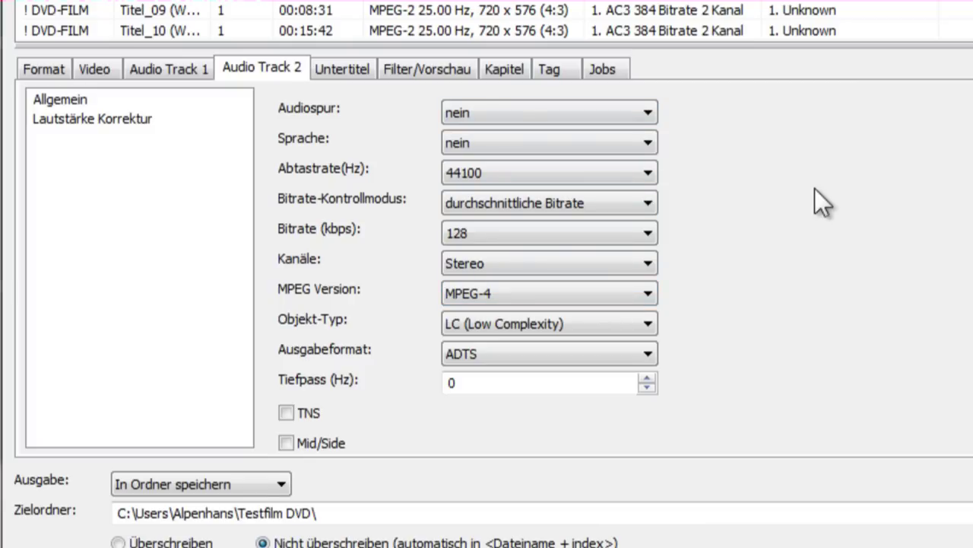
{"action": "left_click", "coordinate": [351, 73]}
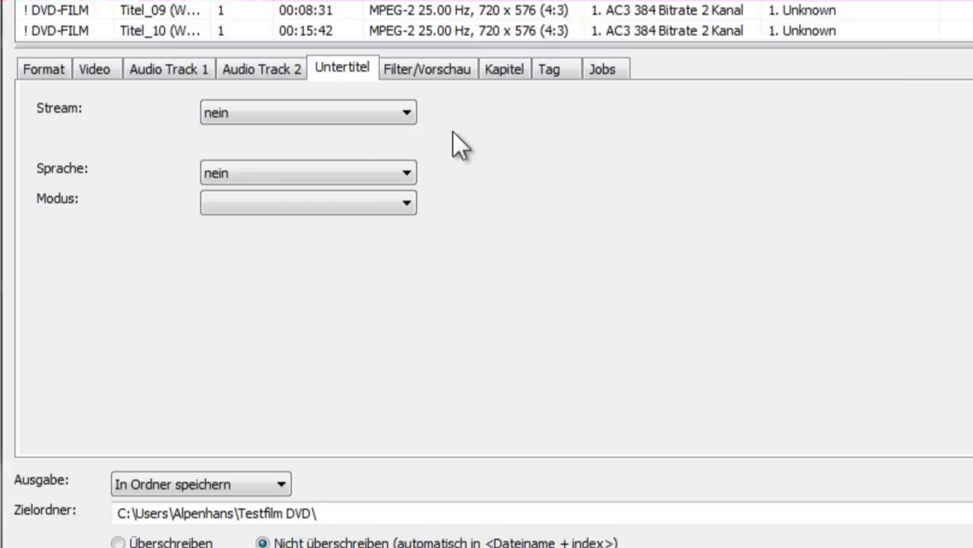
{"action": "left_click", "coordinate": [449, 73]}
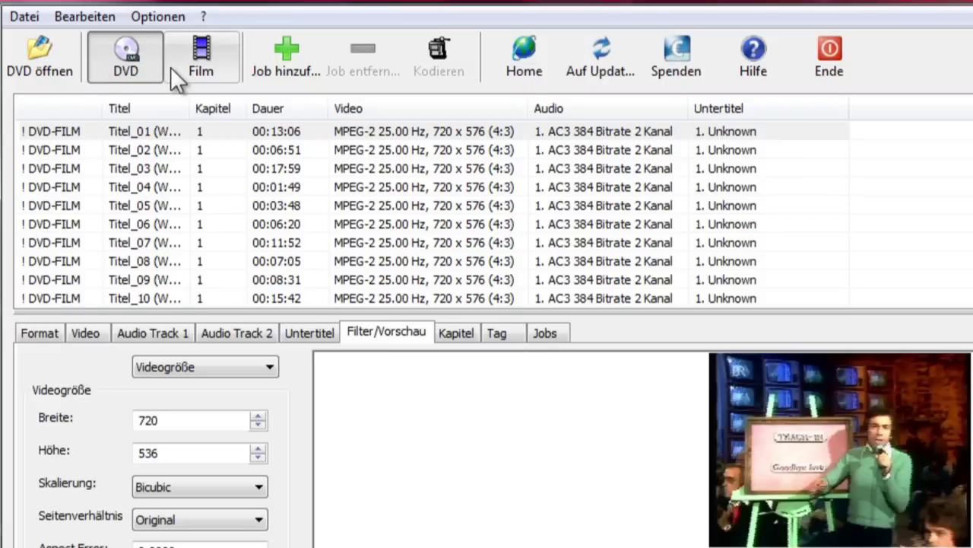
Open the bitrate calculator for the H.264 video stream and check its bitrate control modes, keeping durchschnittliche Bitrate
{"action": "left_click", "coordinate": [163, 19]}
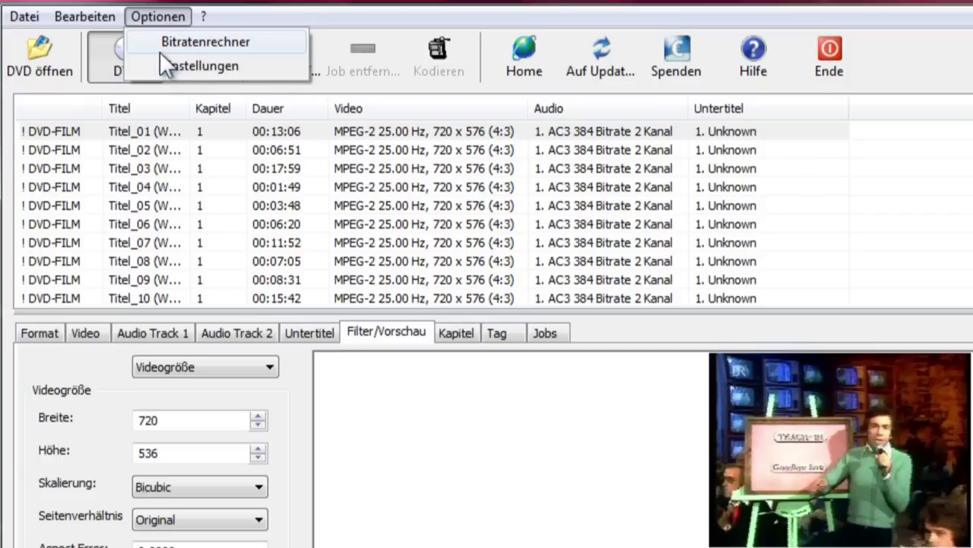
{"action": "left_click", "coordinate": [152, 45]}
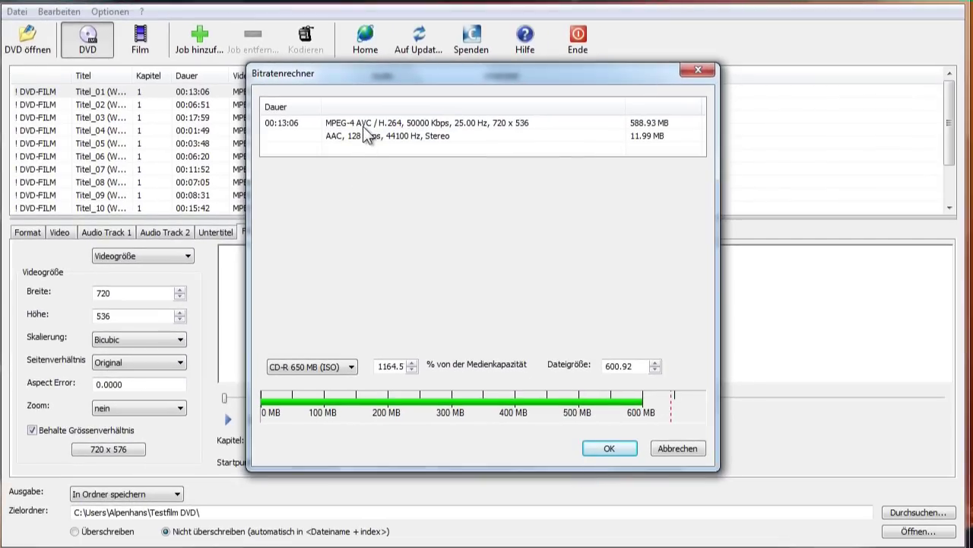
{"action": "left_click", "coordinate": [363, 125]}
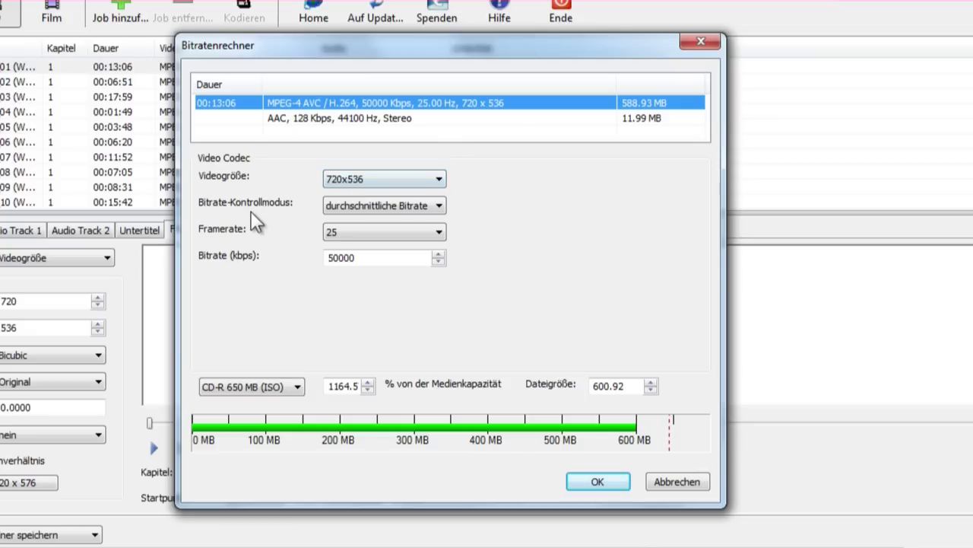
{"action": "left_click", "coordinate": [442, 206]}
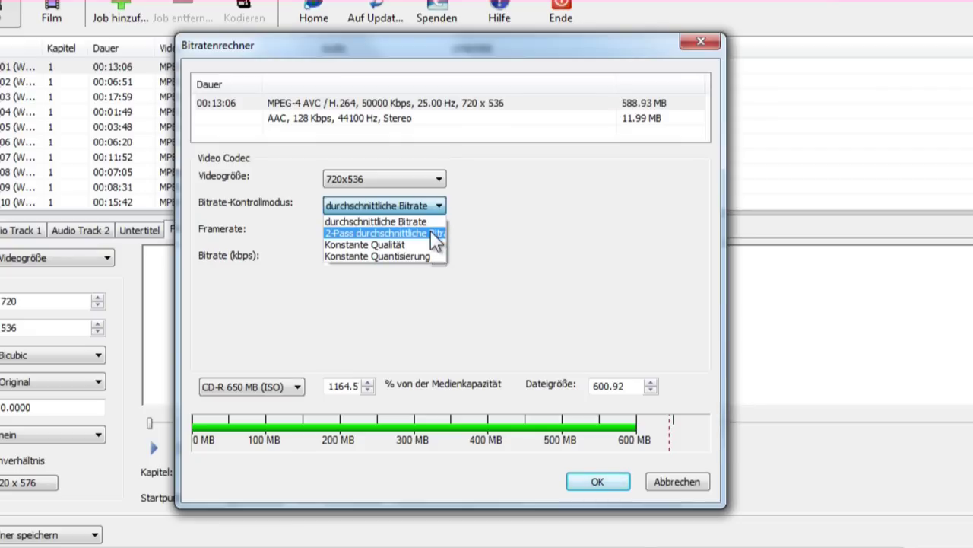
{"action": "left_click", "coordinate": [474, 225]}
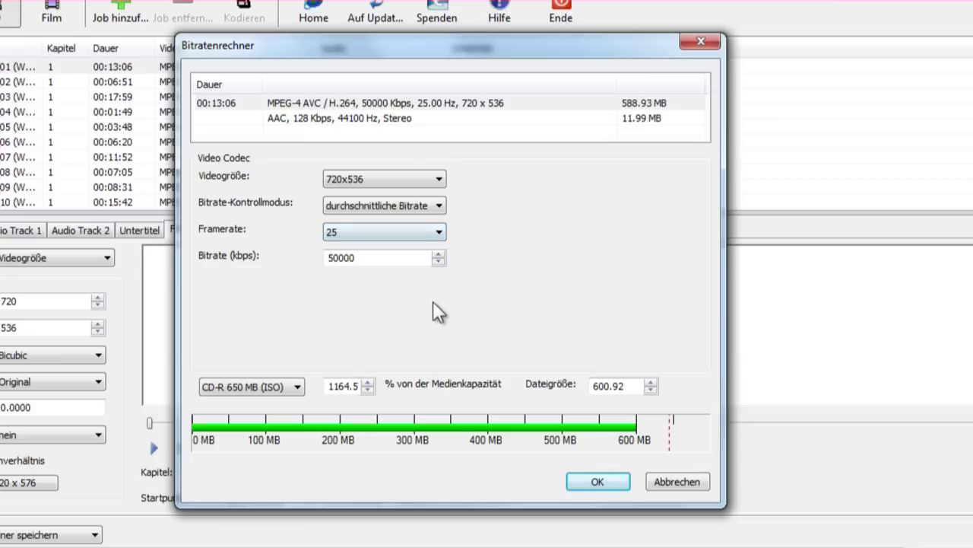
Set the H.264 video stream's bitrate to 6000 kbps in the bitrate calculator and apply it
{"action": "left_click", "coordinate": [366, 259]}
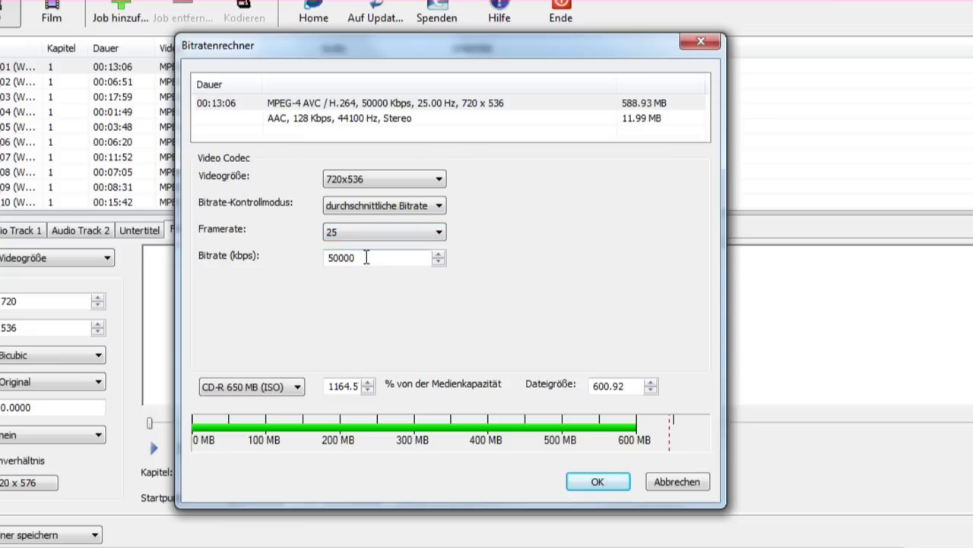
{"action": "key", "text": "BackSpace"}
{"action": "key", "text": "BackSpace"}
{"action": "key", "text": "BackSpace"}
{"action": "key", "text": "BackSpace"}
{"action": "key", "text": "BackSpace"}
{"action": "type", "text": "6"}
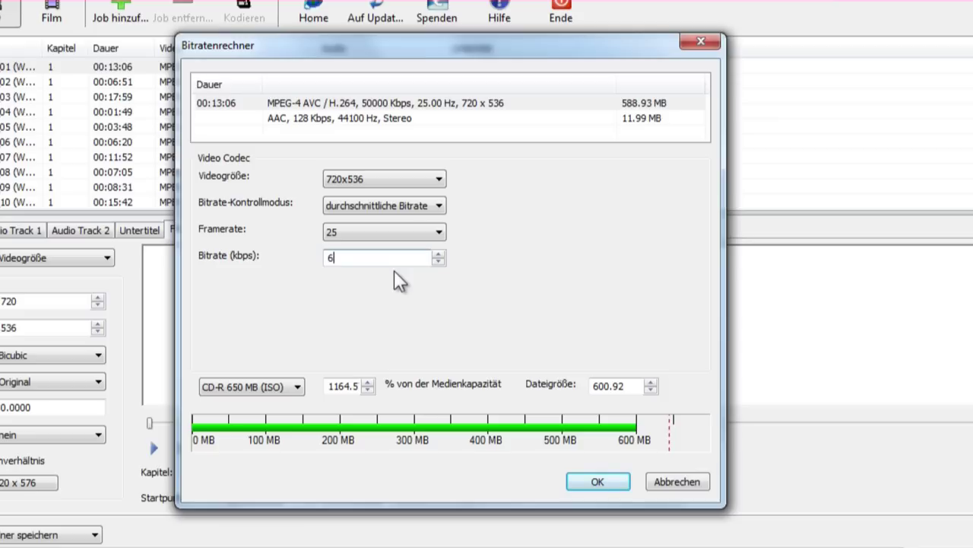
{"action": "type", "text": "000"}
{"action": "left_click", "coordinate": [603, 481]}
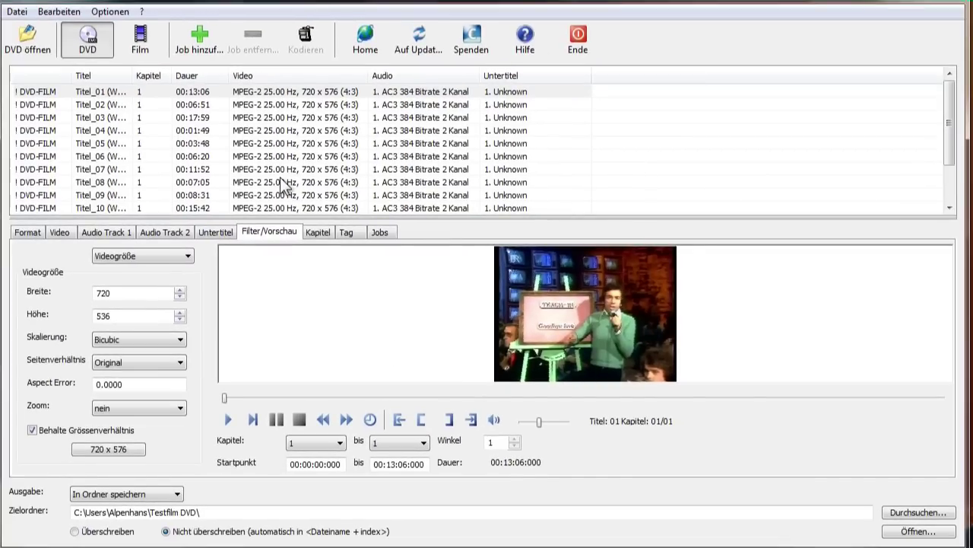
Add Titel_01 to the job list and check the output choices, keeping In Ordner speichern
{"action": "left_click", "coordinate": [379, 234]}
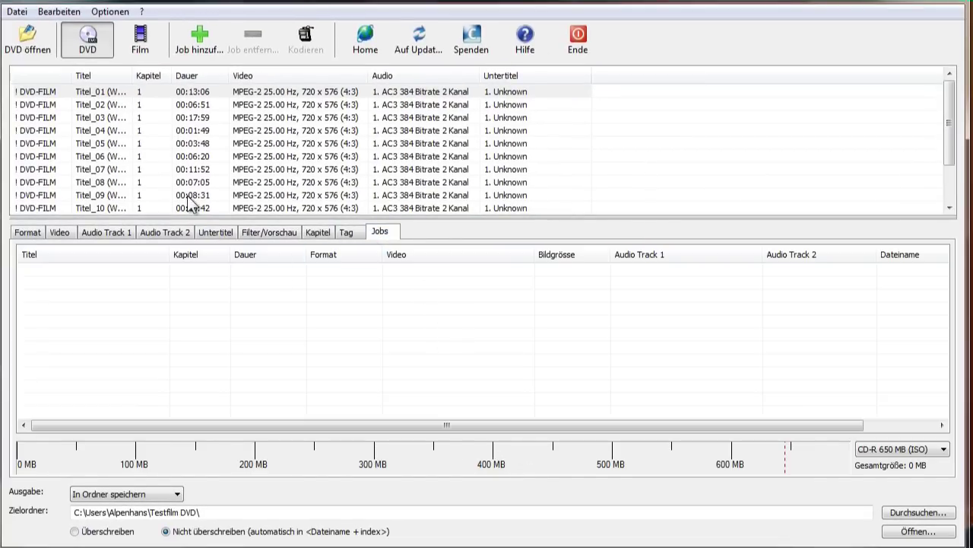
{"action": "left_click", "coordinate": [202, 43]}
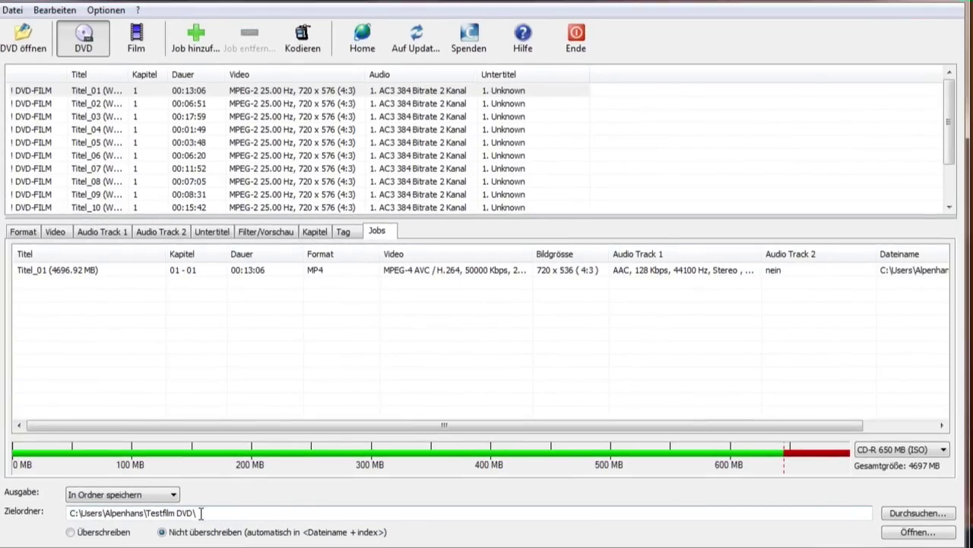
{"action": "left_click", "coordinate": [174, 496]}
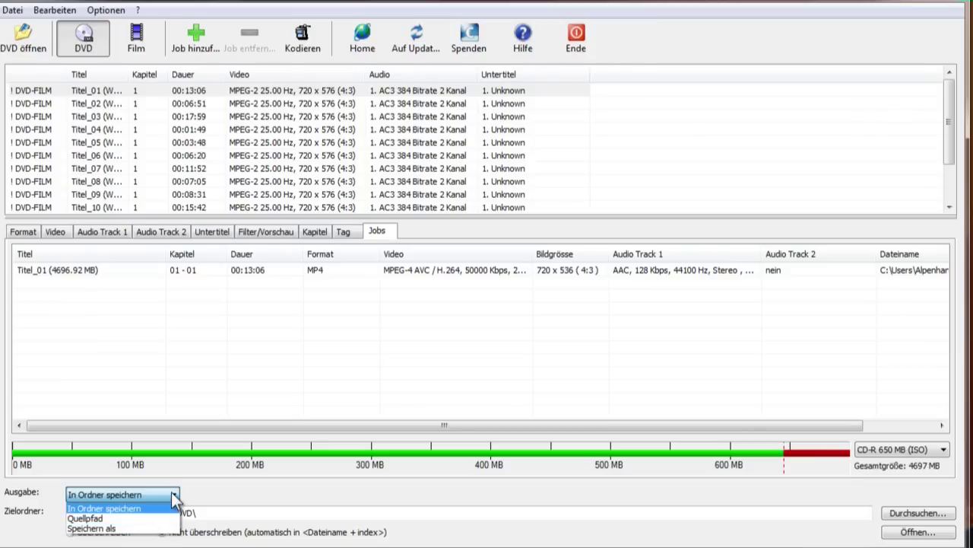
{"action": "left_click", "coordinate": [174, 495]}
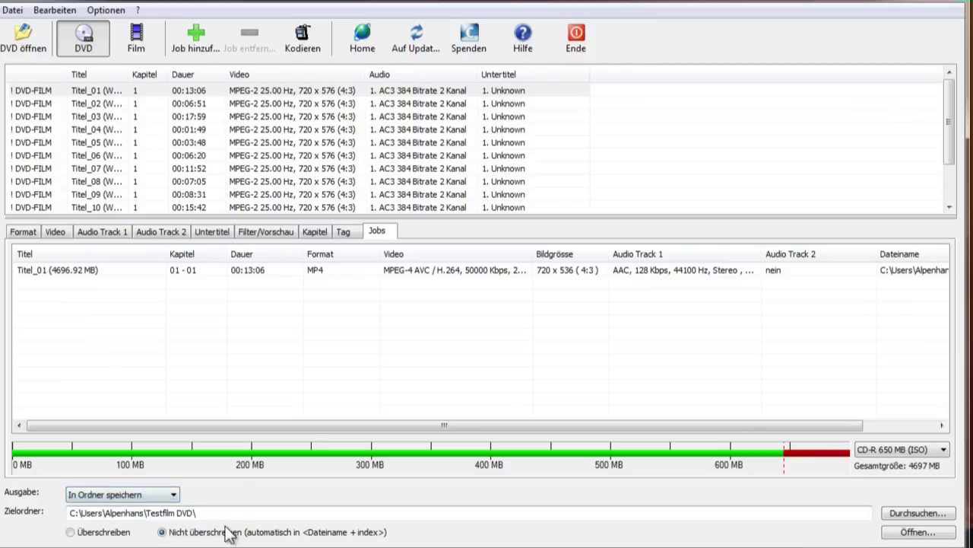
Set the destination folder to ! DVD-FILM inside the user's home folder
{"action": "left_click", "coordinate": [896, 514]}
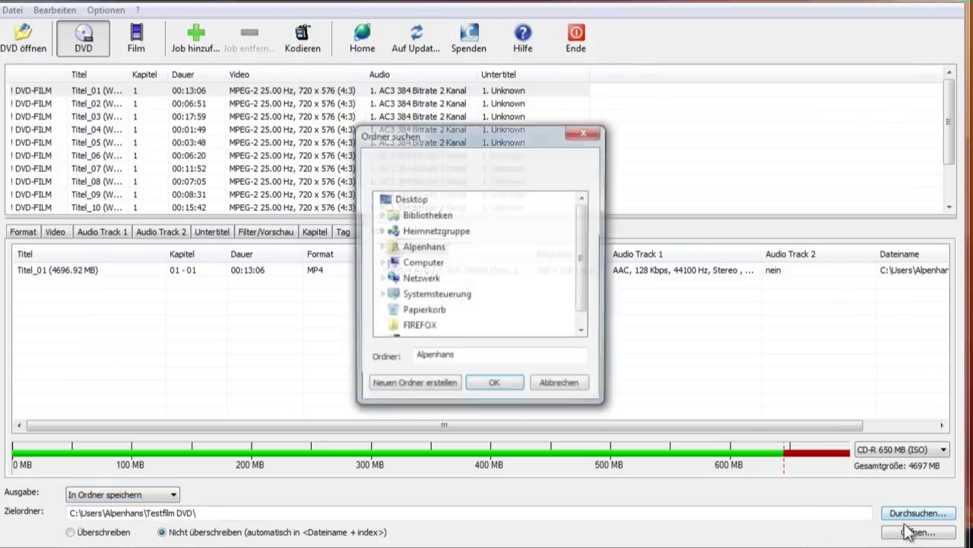
{"action": "left_click", "coordinate": [381, 247]}
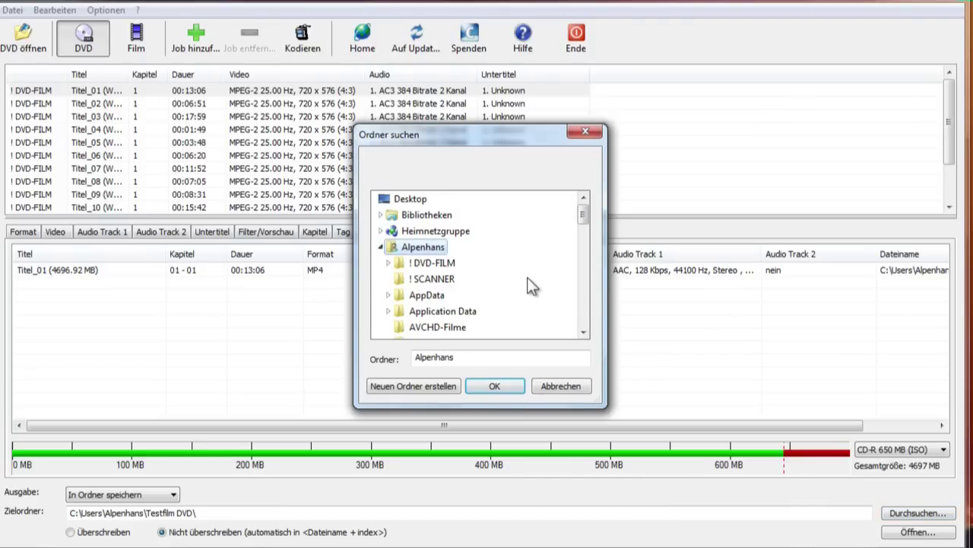
{"action": "left_click", "coordinate": [430, 263]}
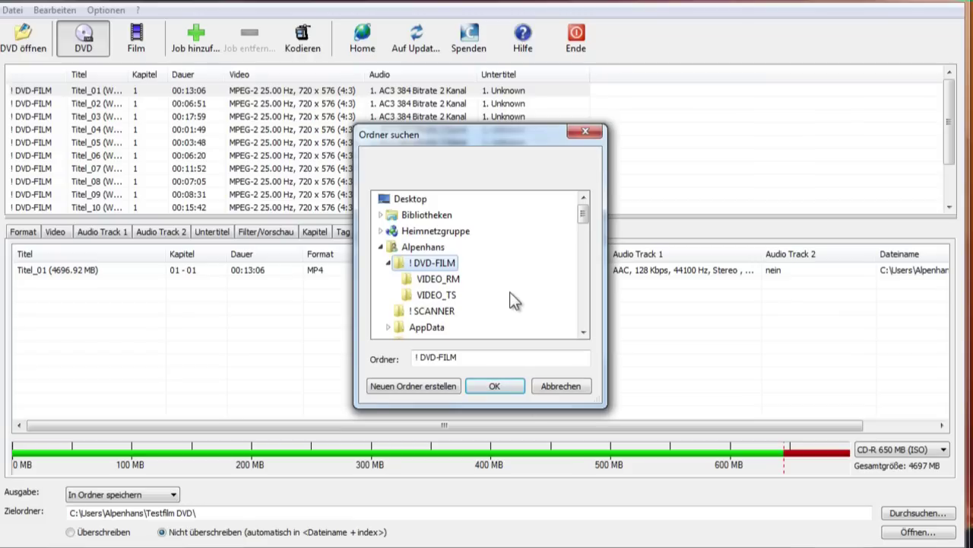
{"action": "left_click", "coordinate": [500, 386]}
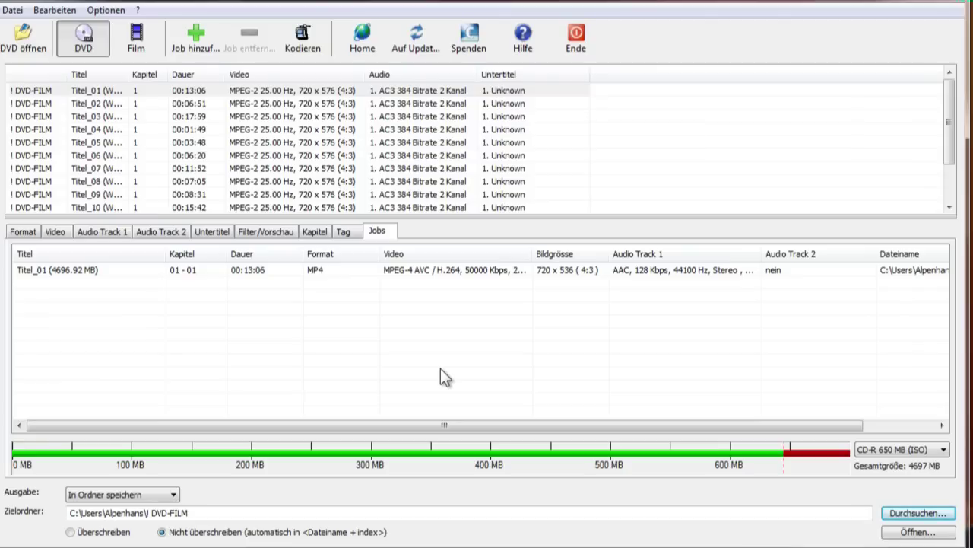
Encode the queued Titel_01 job to MP4 and dismiss the completion message
{"action": "left_click", "coordinate": [304, 39]}
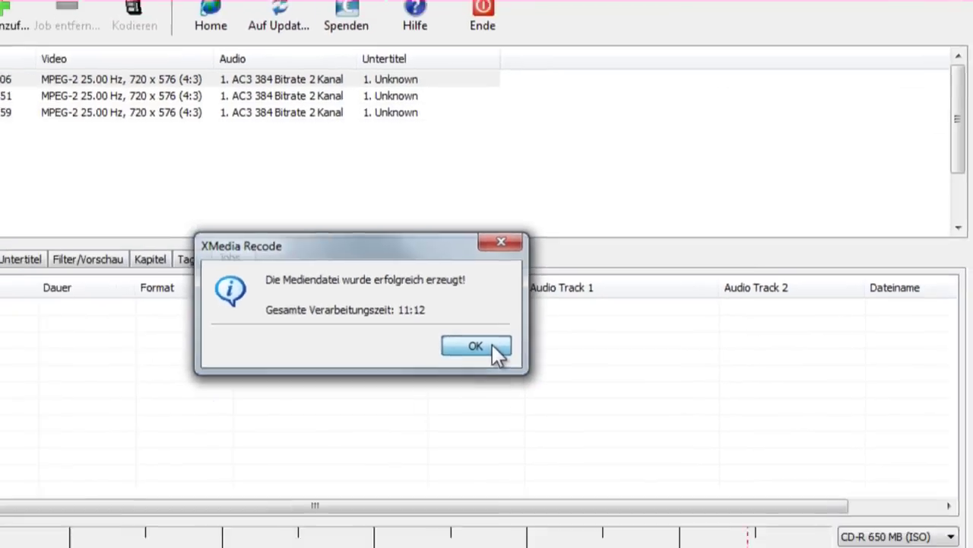
{"action": "left_click", "coordinate": [399, 389]}
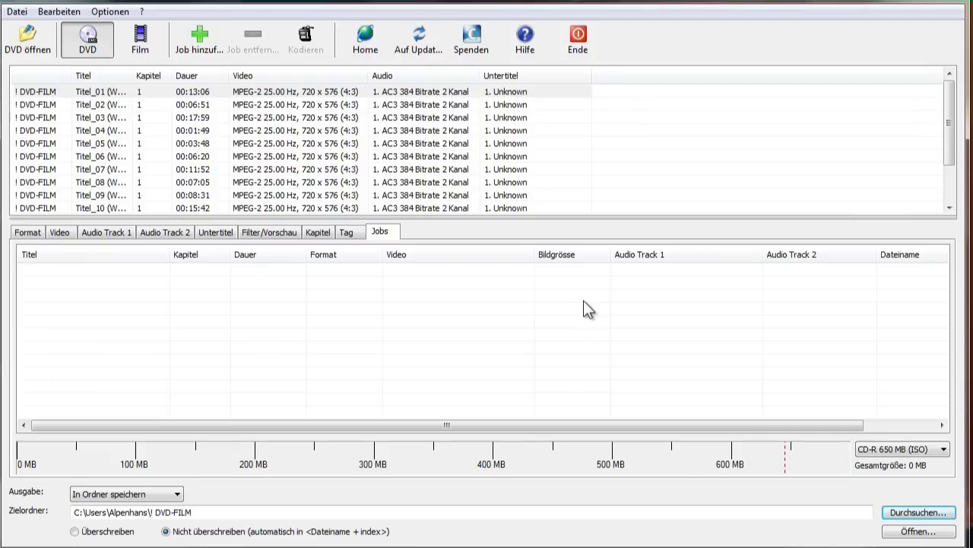